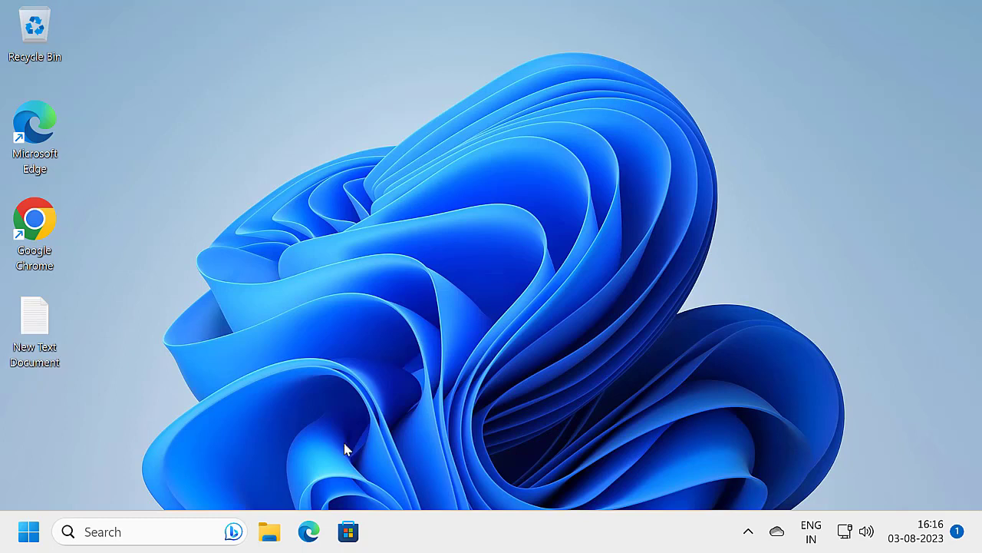
# Launch Windows Settings from the Start right-click menu and go to Privacy & security
pyautogui.rightClick(38, 531)
pyautogui.click(83, 343)
pyautogui.scroll(-2, 127, 336)
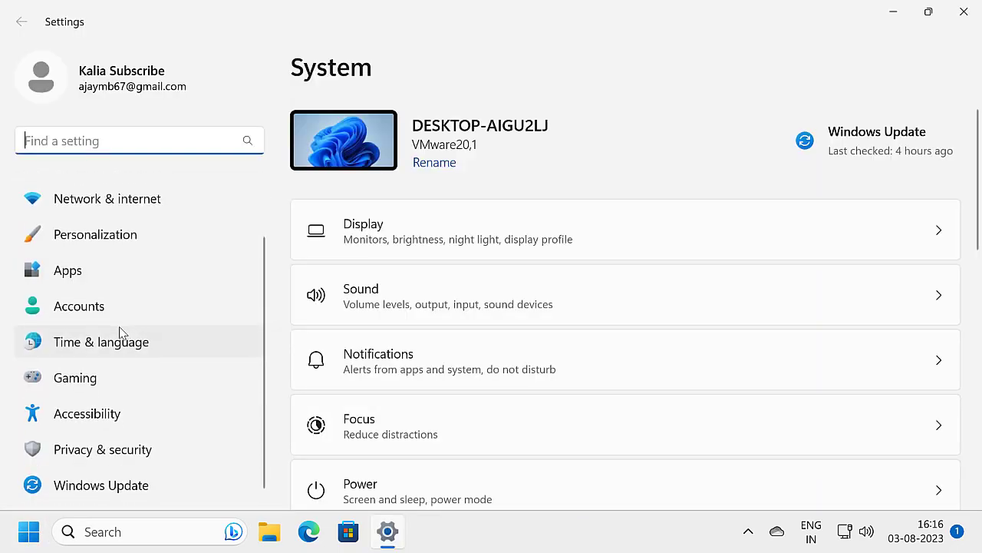
pyautogui.click(102, 452)
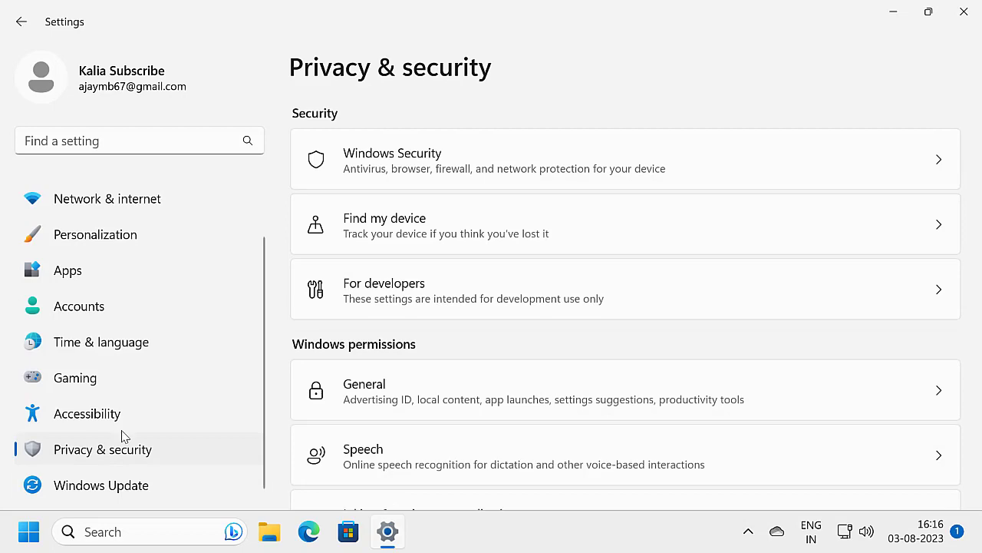
pyautogui.scroll(-5, 415, 267)
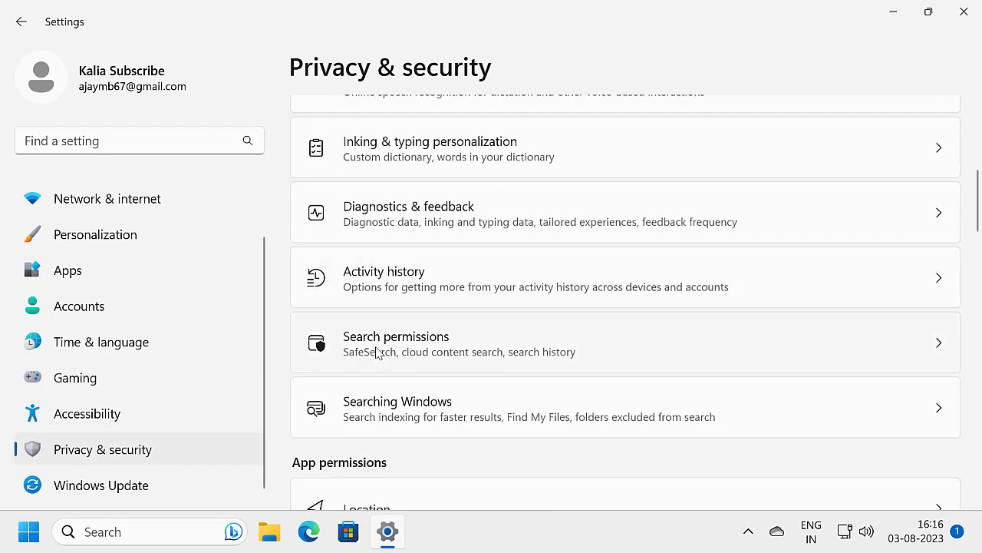
# On Search permissions, turn off cloud content search for Microsoft and work or school accounts
pyautogui.click(477, 339)
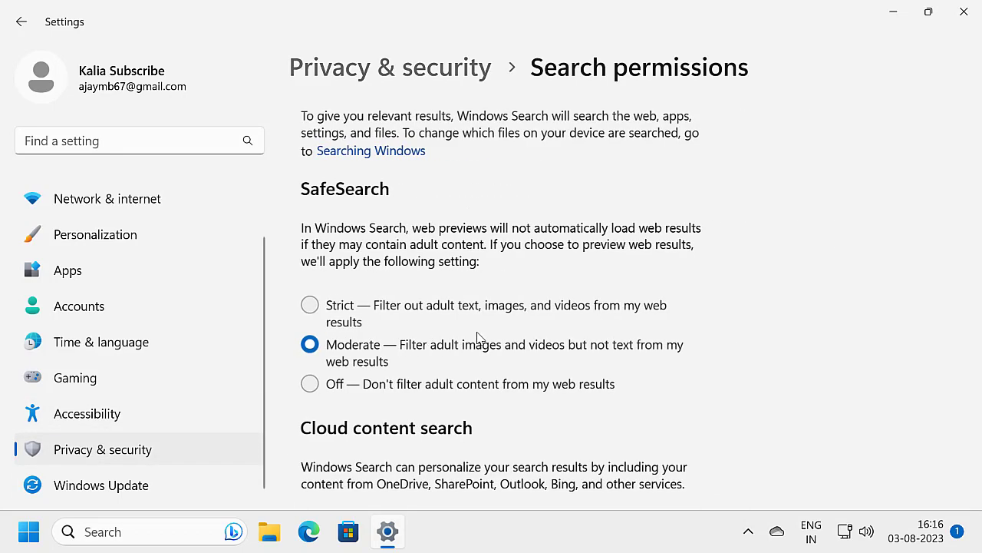
pyautogui.scroll(-3, 502, 301)
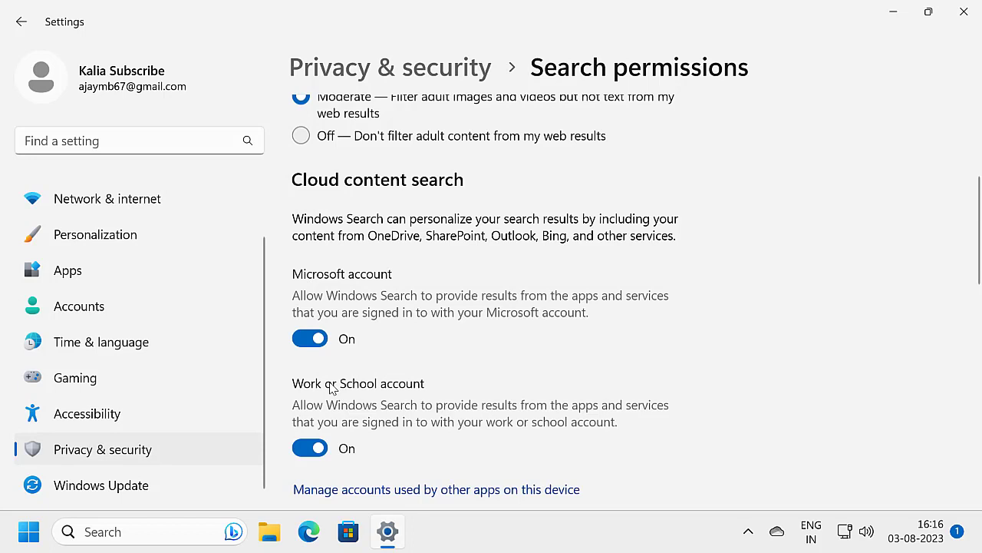
pyautogui.click(320, 339)
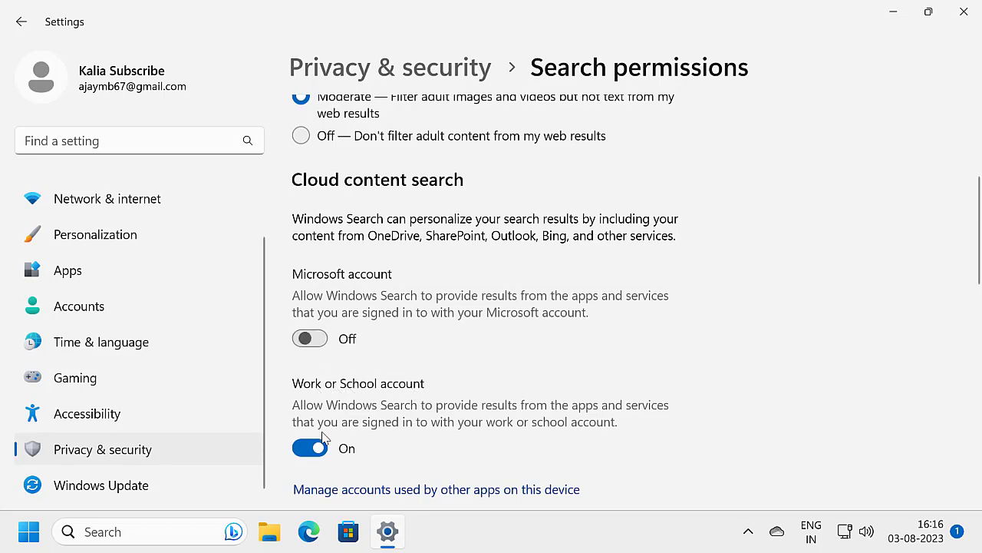
pyautogui.click(319, 453)
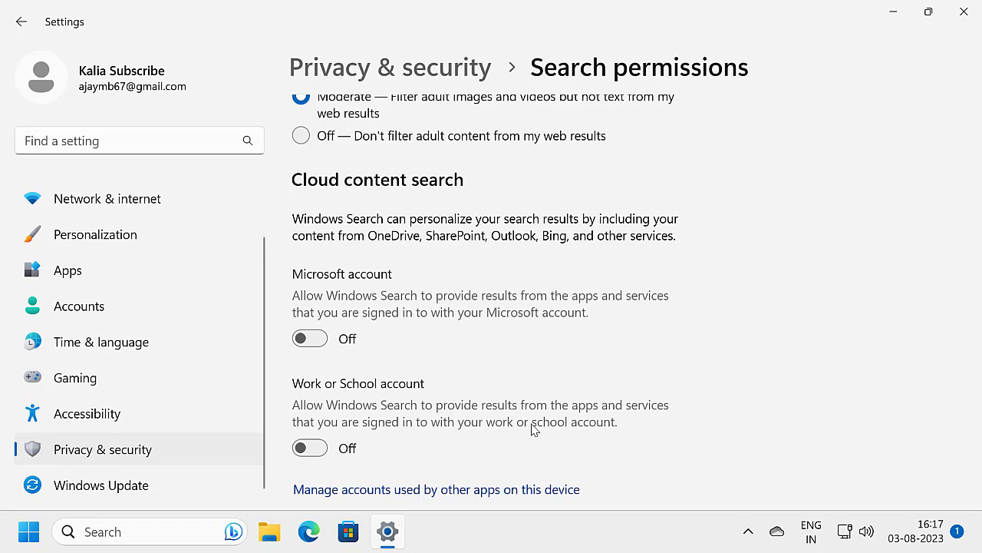
# Switch Show search highlights to Off
pyautogui.scroll(-2, 584, 315)
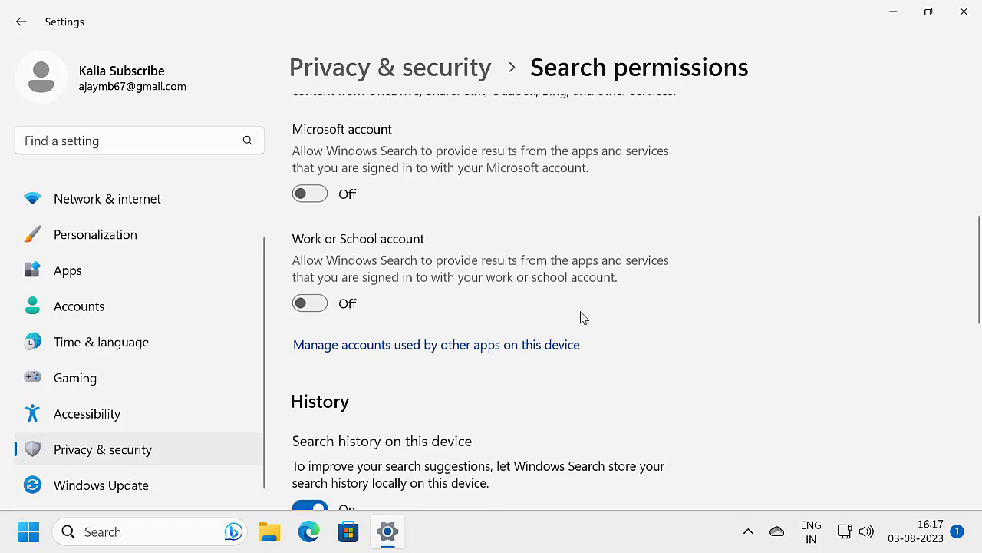
pyautogui.scroll(-5, 581, 317)
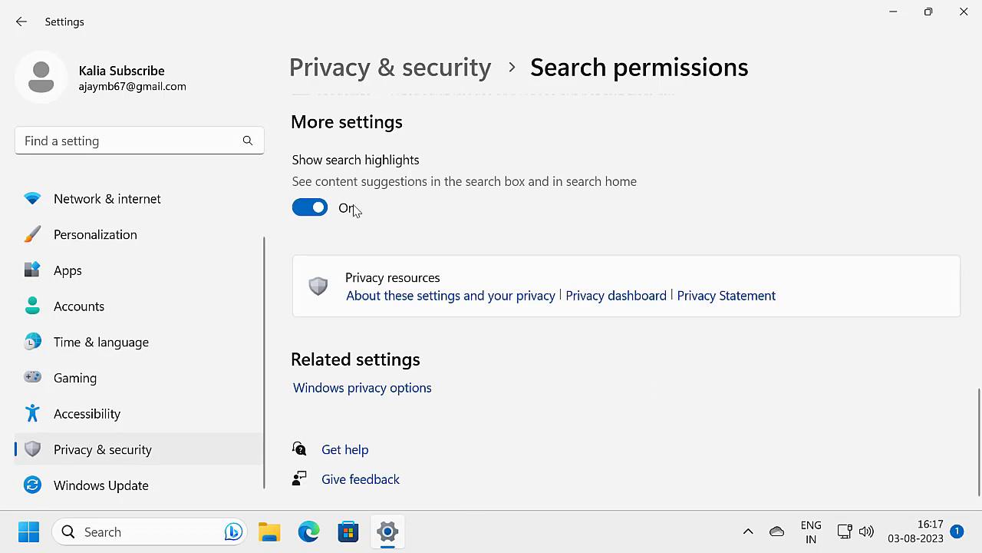
pyautogui.click(317, 212)
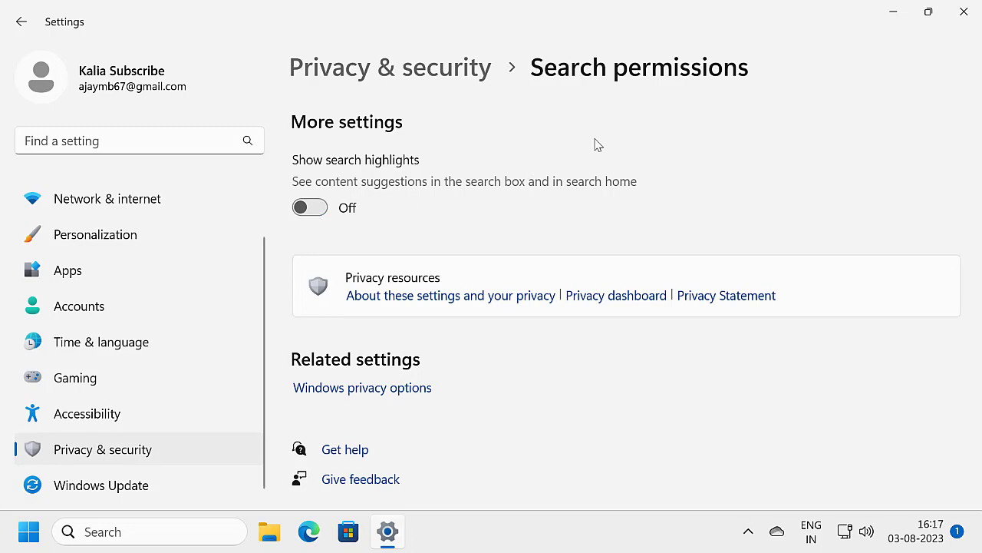
# Close Settings and bring up Edge's Privacy, search, and services settings page
pyautogui.click(964, 11)
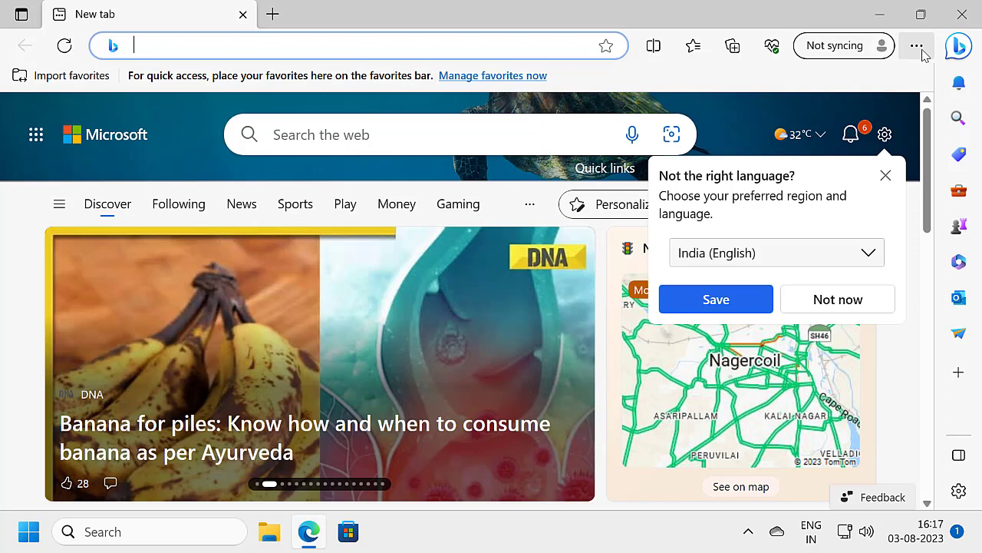
pyautogui.click(917, 46)
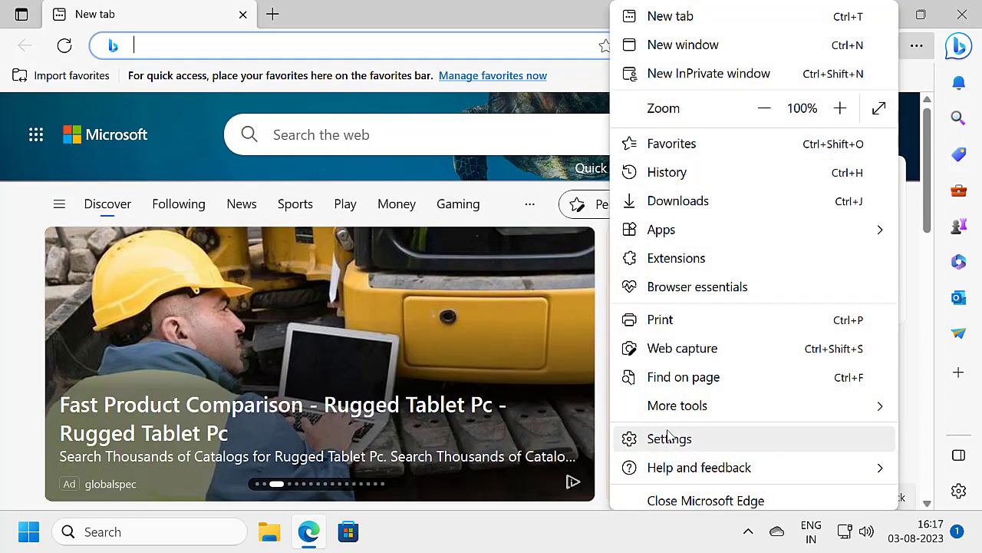
pyautogui.click(665, 438)
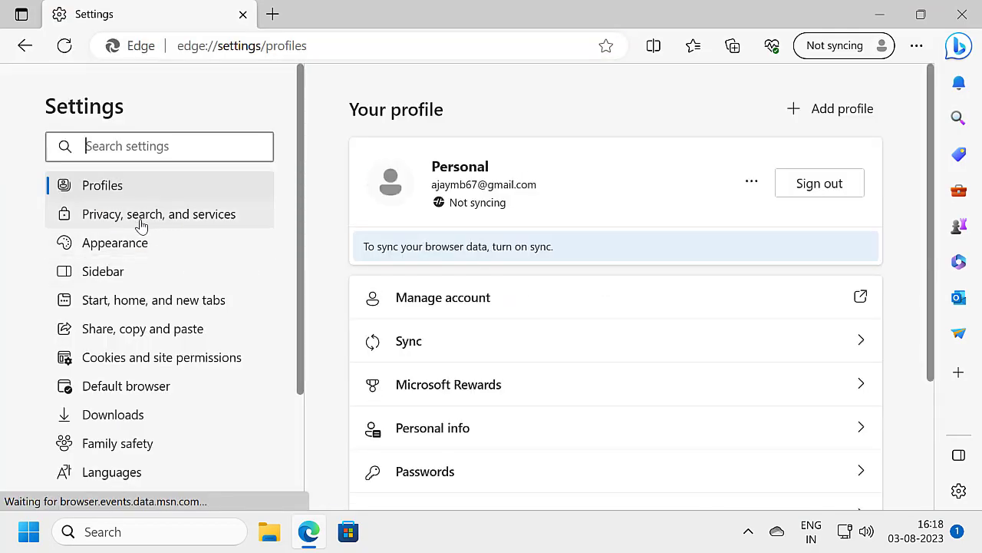
pyautogui.click(142, 224)
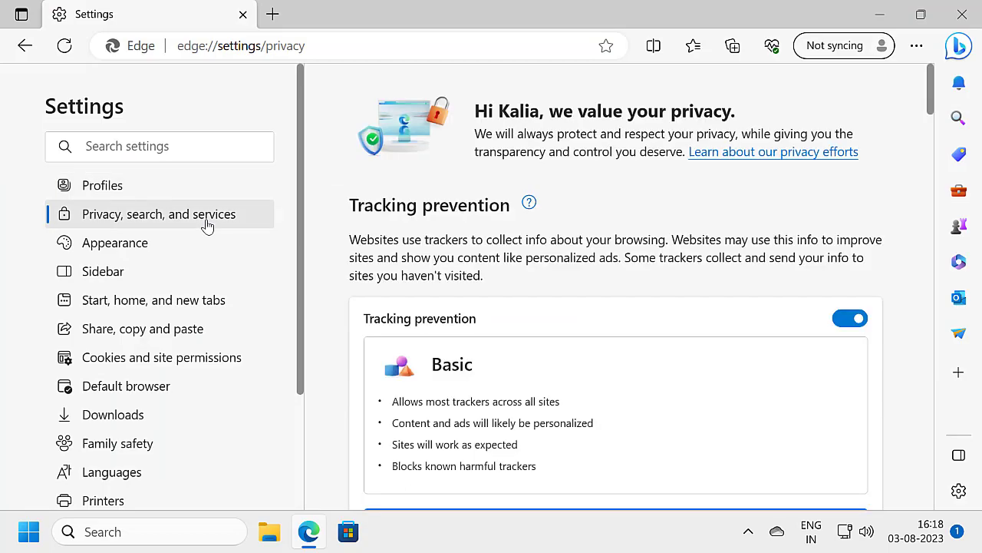
pyautogui.scroll(-20, 647, 228)
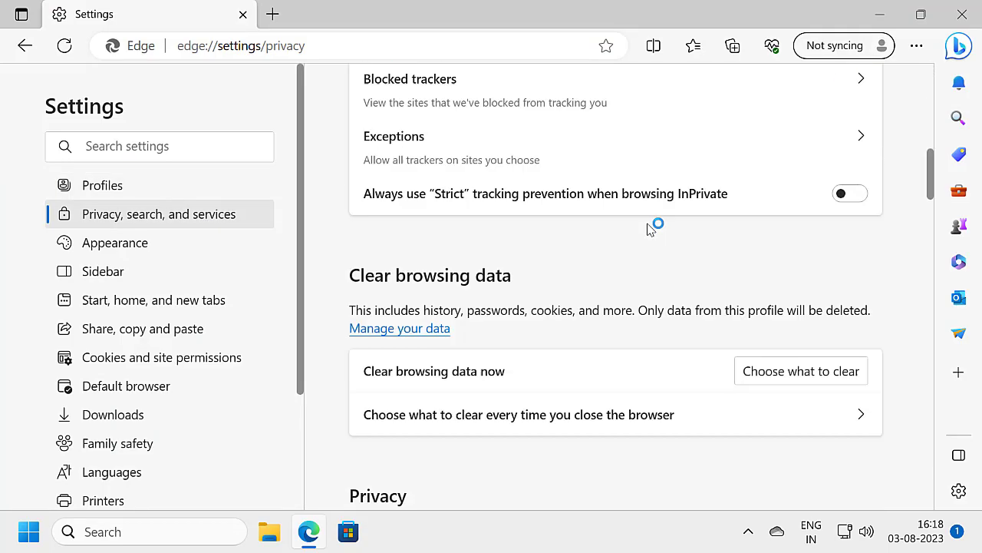
pyautogui.scroll(-5, 648, 228)
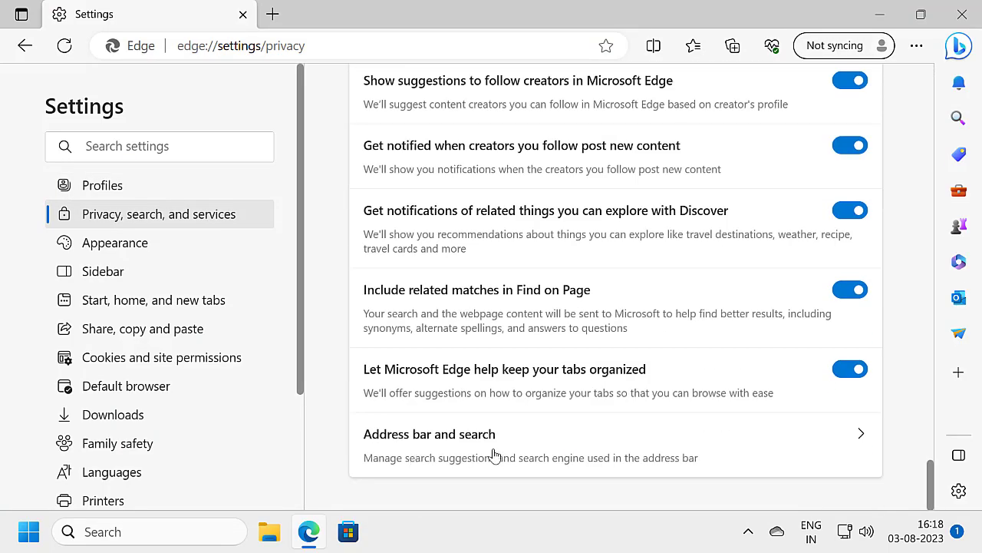
# Set Google as the search engine used in Edge's address bar
pyautogui.click(618, 458)
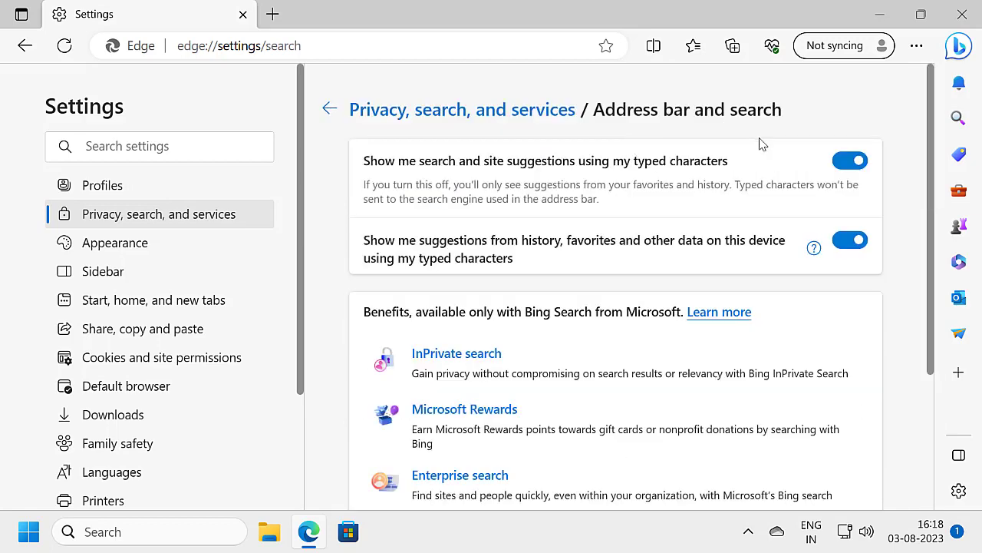
pyautogui.scroll(-3, 586, 353)
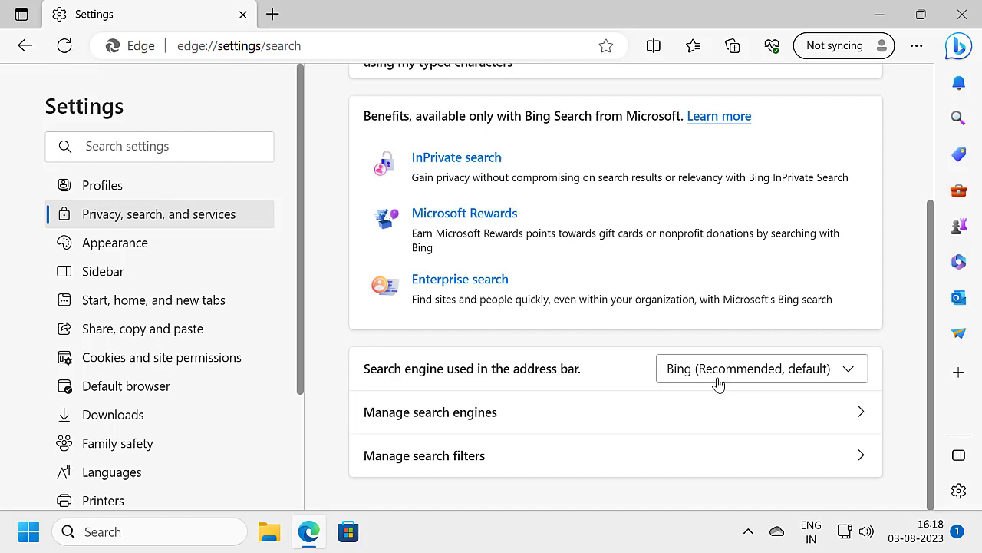
pyautogui.click(838, 373)
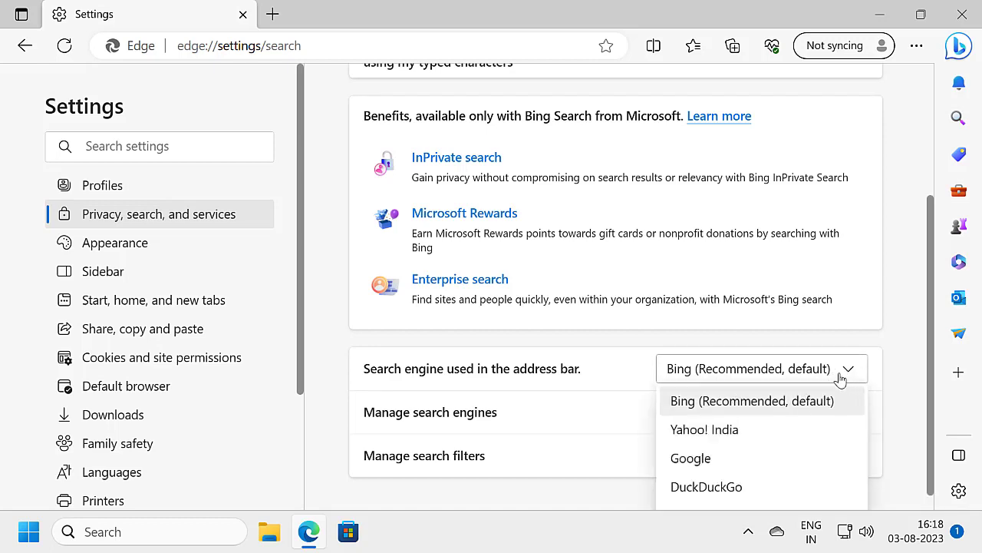
pyautogui.scroll(-1, 810, 426)
pyautogui.scroll(1, 686, 417)
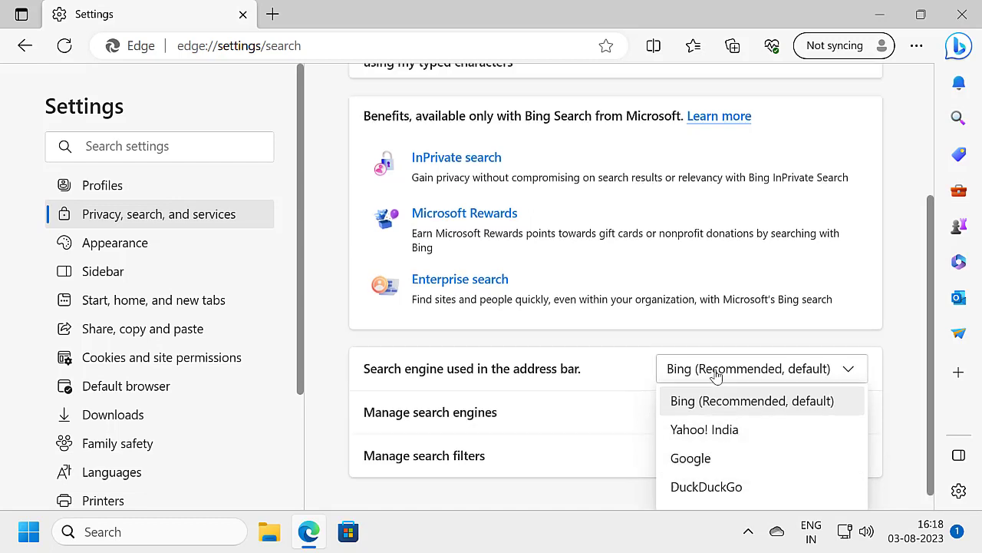
pyautogui.click(697, 460)
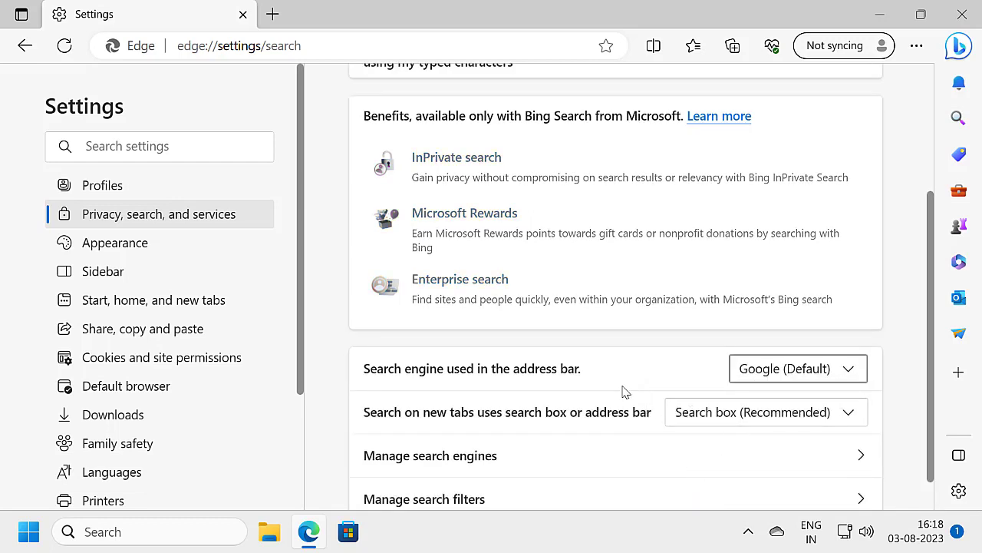
pyautogui.scroll(-1, 847, 216)
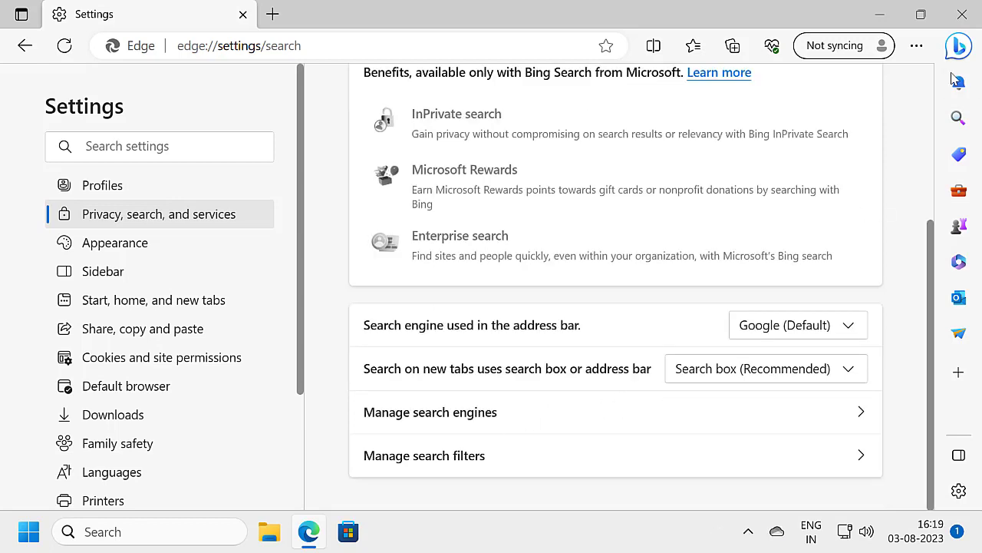
# Close Edge and search Windows for 'regis' to find Registry Editor
pyautogui.click(962, 17)
pyautogui.click(168, 531)
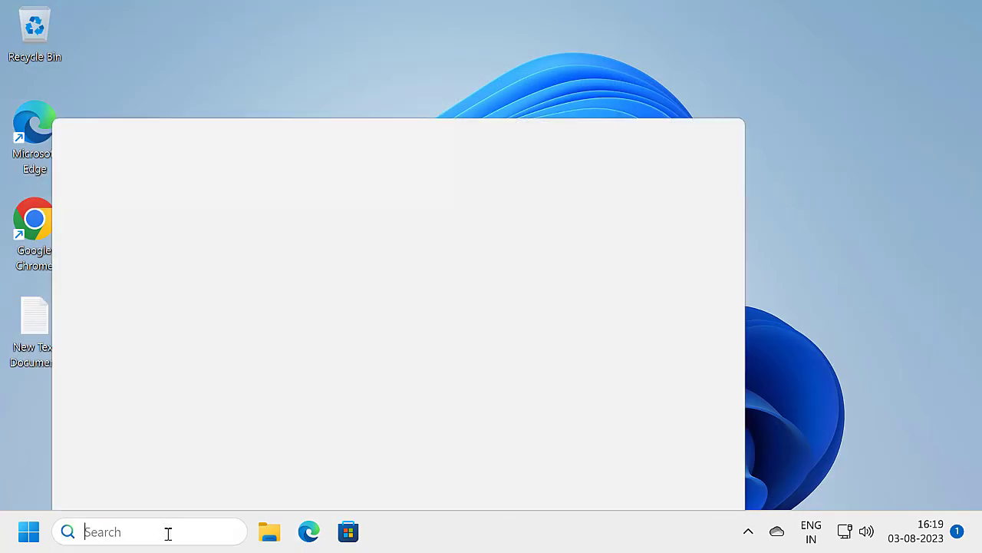
pyautogui.write('re')
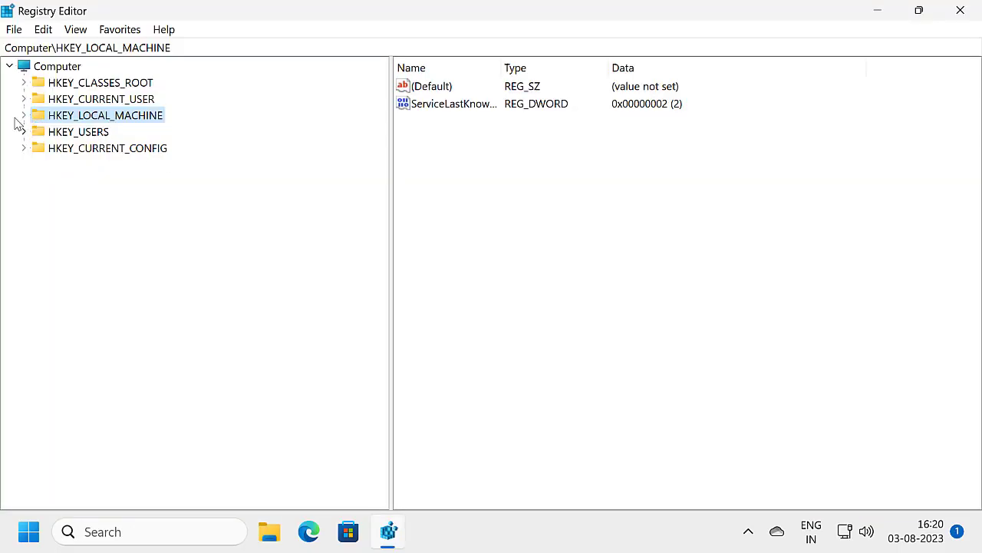
# Expand the registry tree to HKEY_LOCAL_MACHINE\SOFTWARE\Policies\Microsoft
pyautogui.click(24, 115)
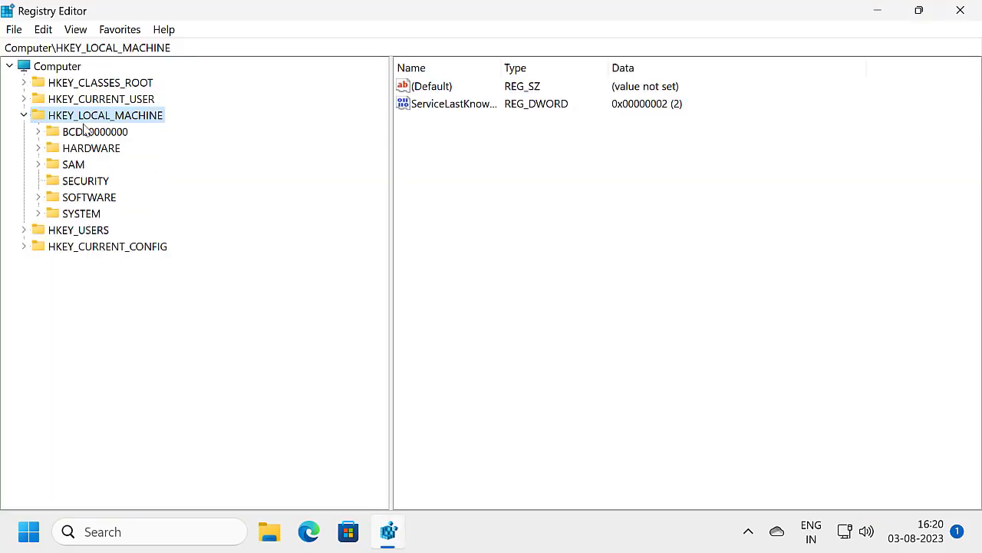
pyautogui.click(67, 197)
pyautogui.click(37, 197)
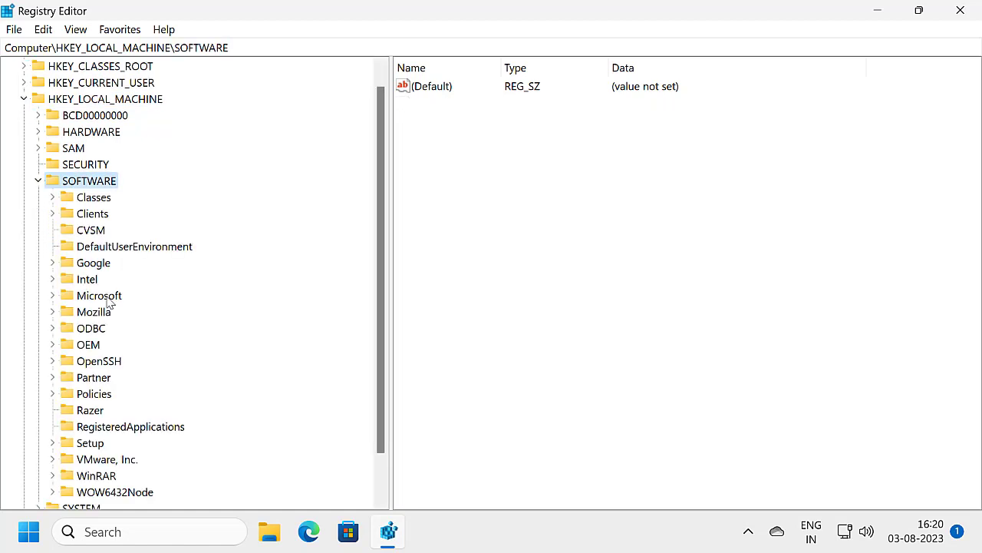
pyautogui.click(76, 396)
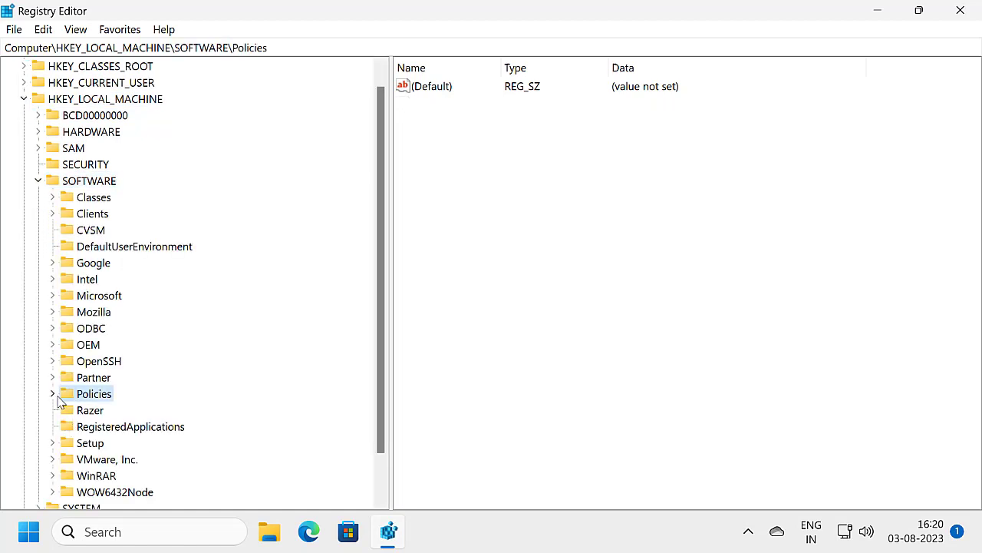
pyautogui.click(52, 394)
pyautogui.scroll(-2, 77, 376)
pyautogui.click(85, 346)
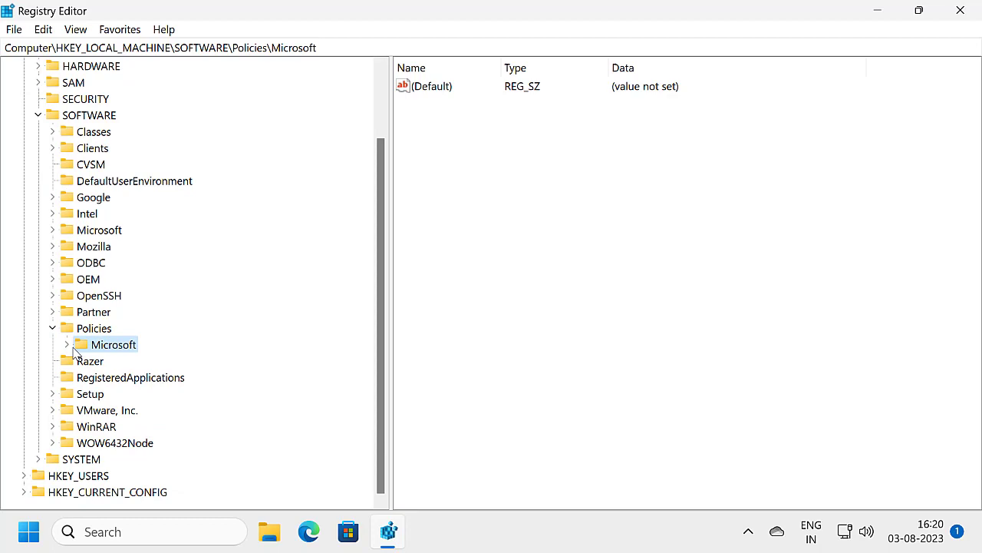
pyautogui.click(67, 344)
# Create a new subkey named Edge under the Microsoft key
pyautogui.rightClick(113, 352)
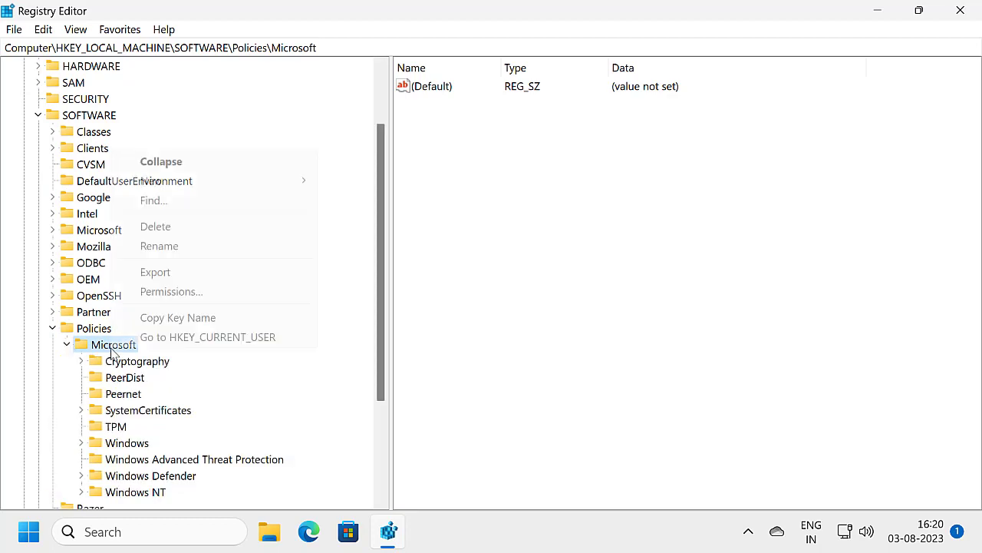
pyautogui.moveTo(203, 186)
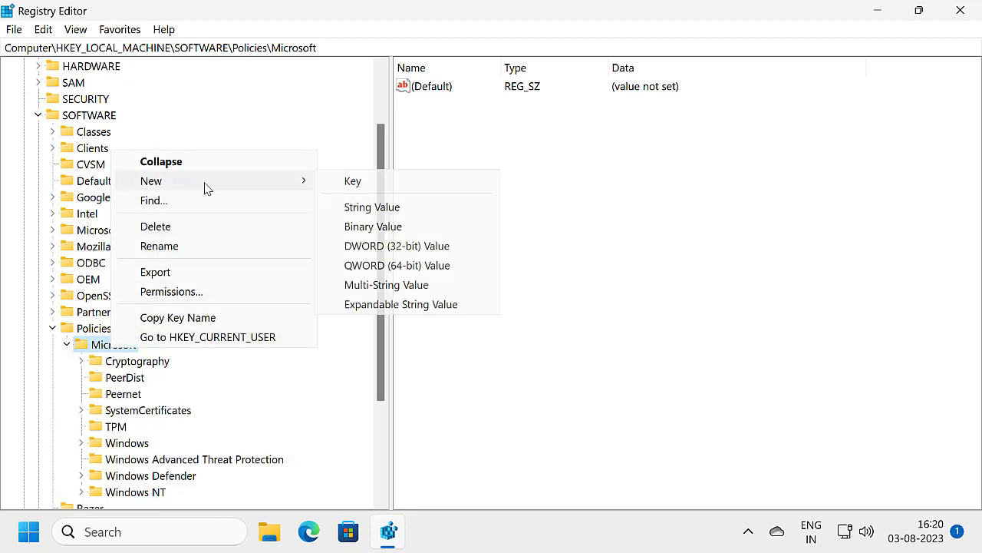
pyautogui.click(350, 182)
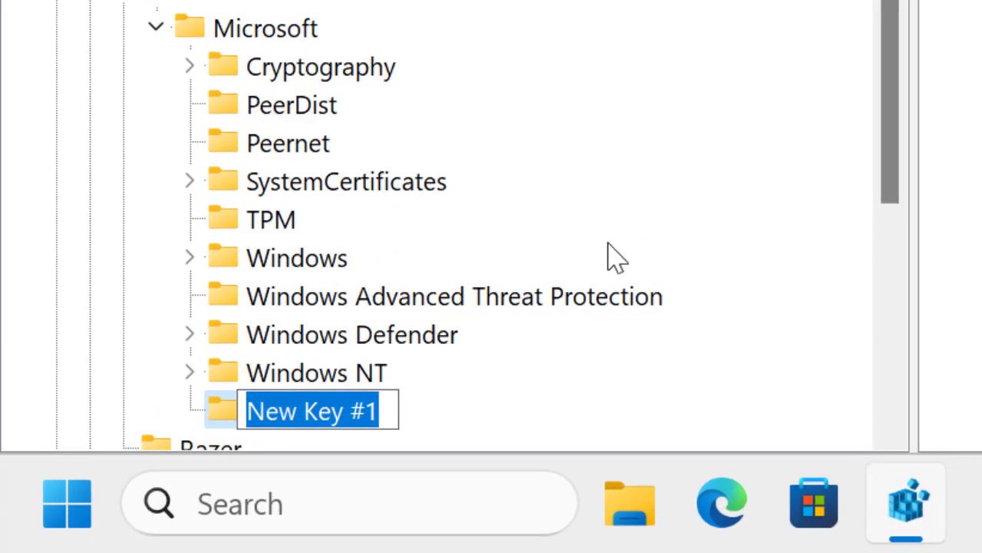
pyautogui.write('E')
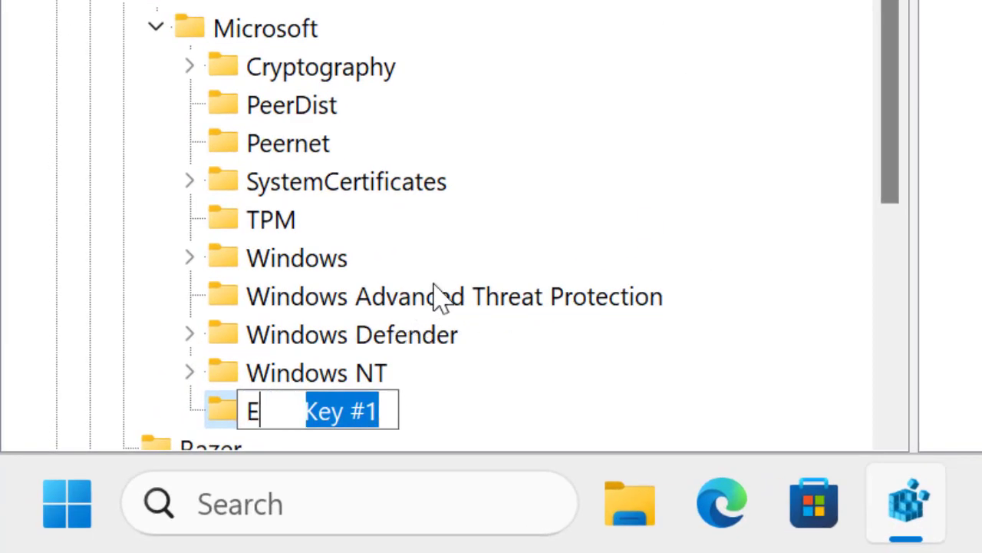
pyautogui.write('dge')
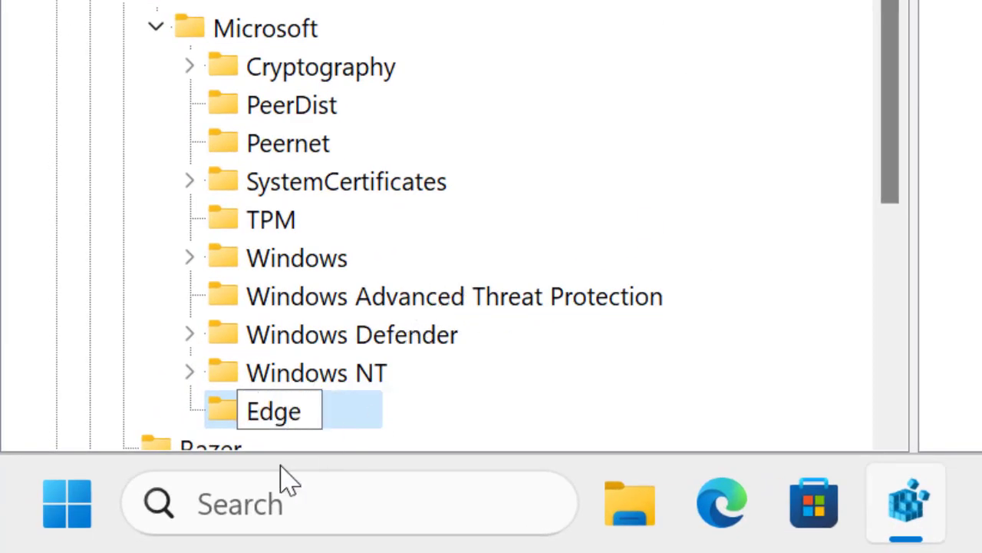
pyautogui.click(235, 422)
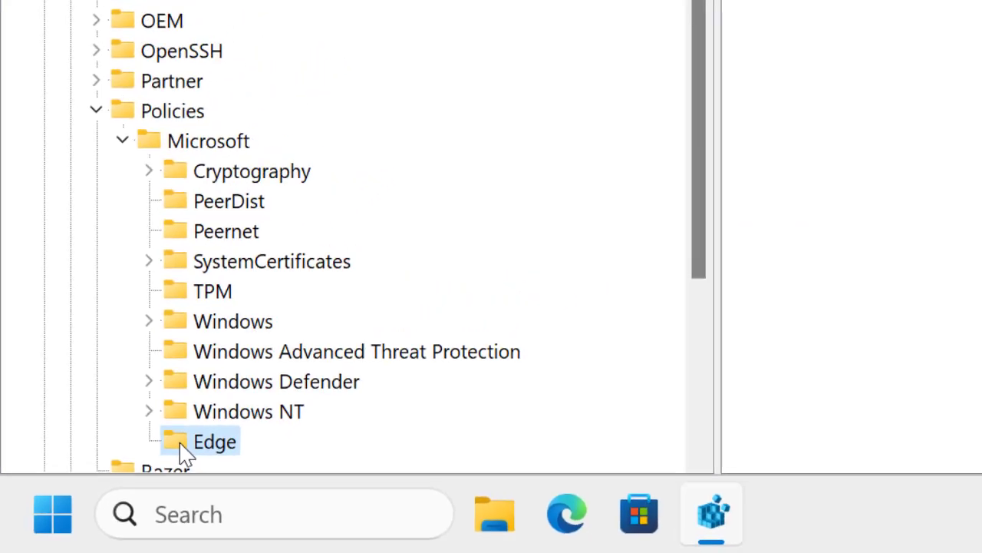
# Add a DWORD (32-bit) value named HubsSidebarEnabled to the Edge key
pyautogui.rightClick(498, 256)
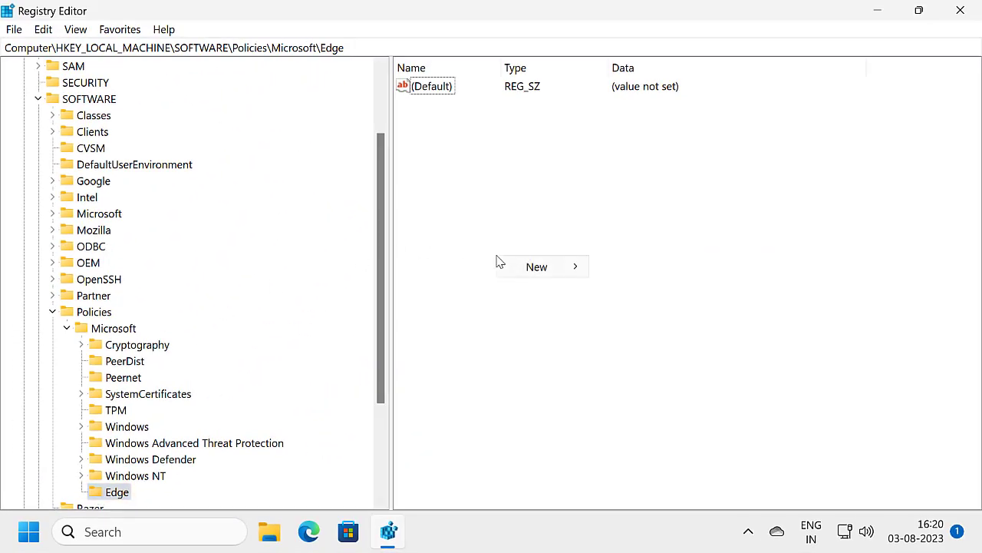
pyautogui.moveTo(514, 271)
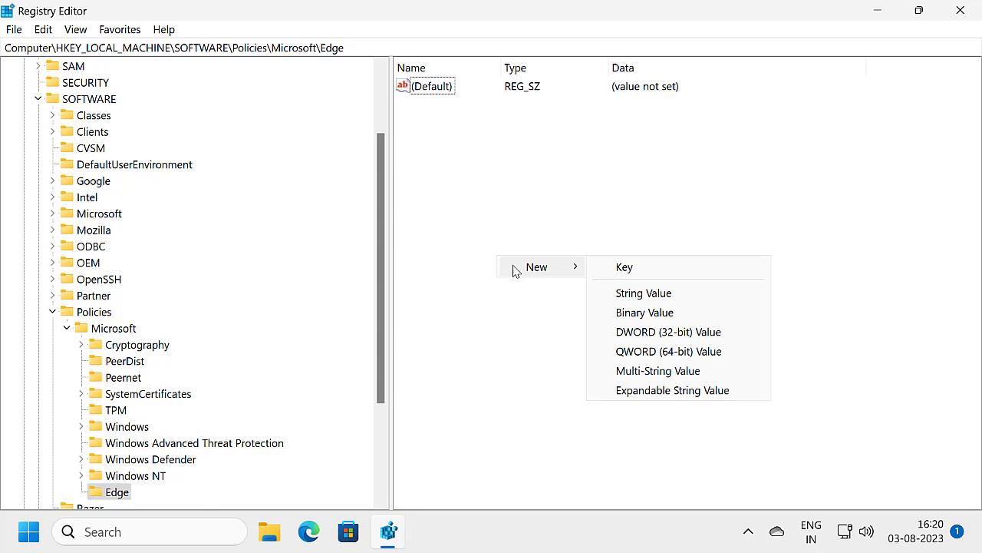
pyautogui.click(649, 332)
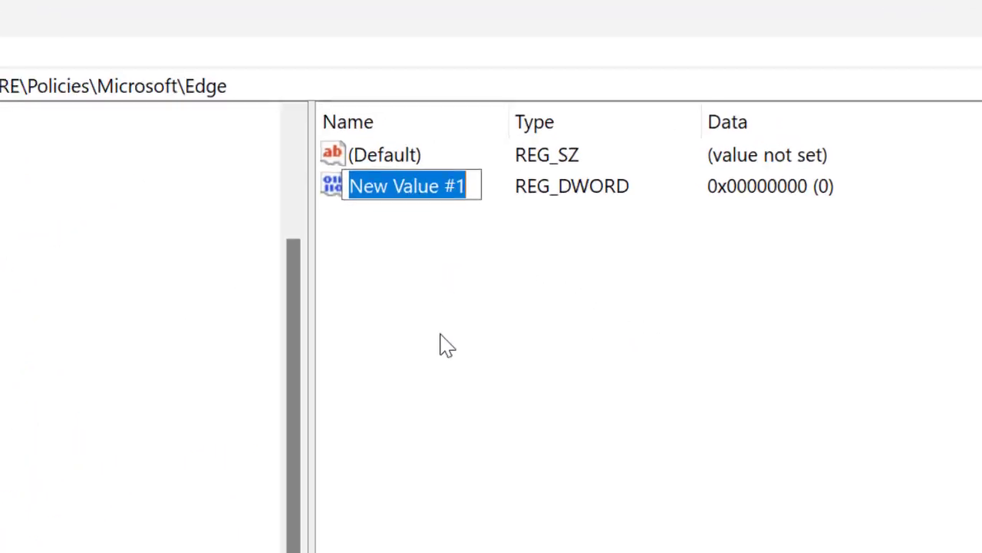
pyautogui.write('Hu')
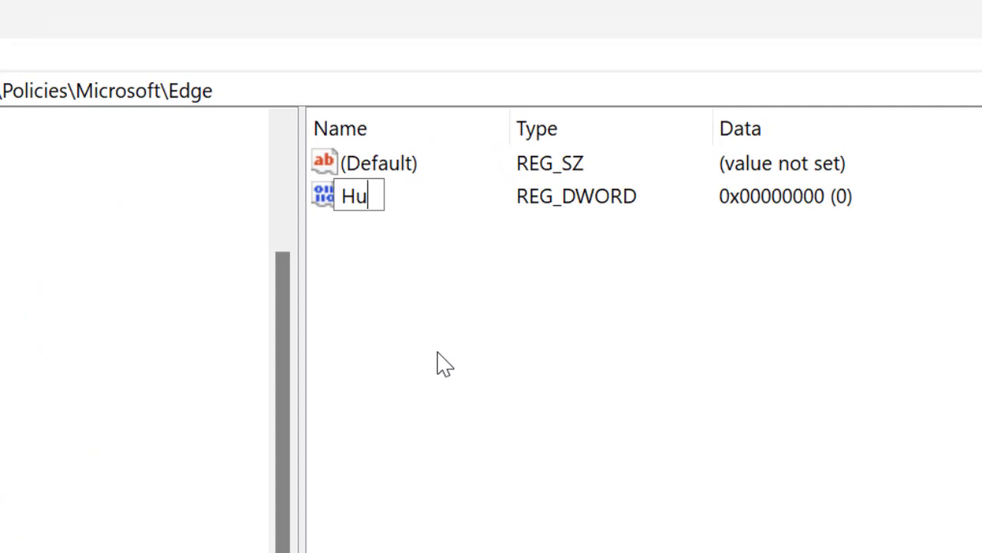
pyautogui.write('bs')
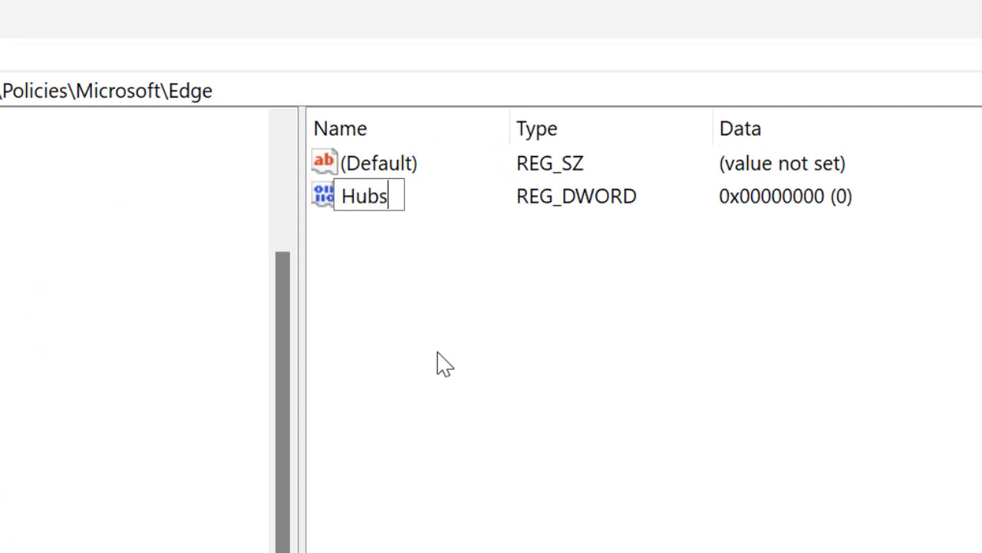
pyautogui.write('Sidebar')
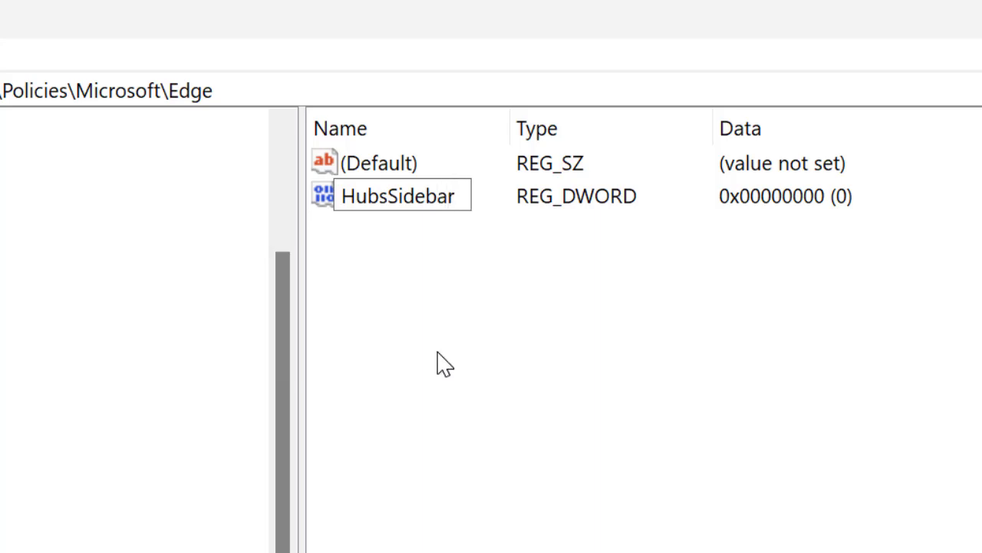
pyautogui.write('Enabled')
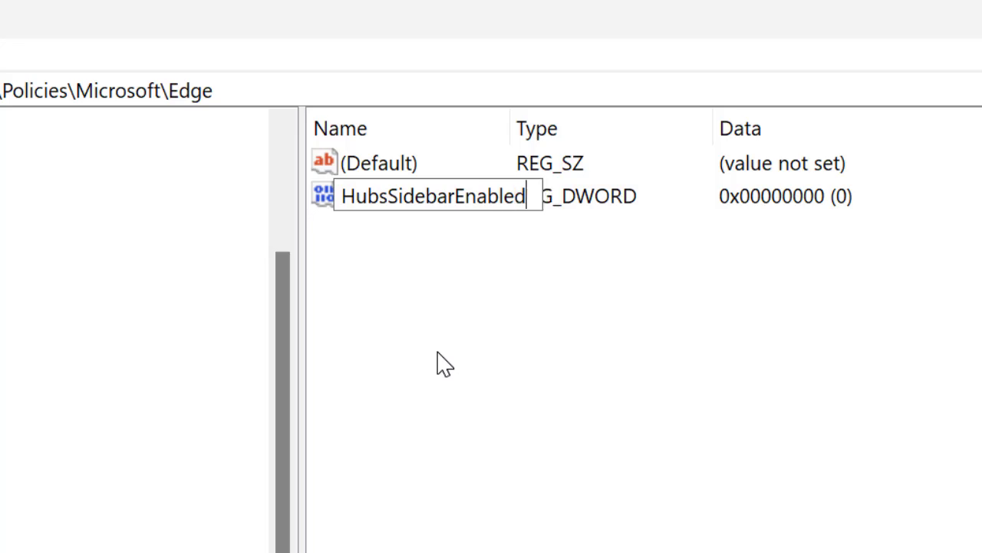
pyautogui.press('Return')
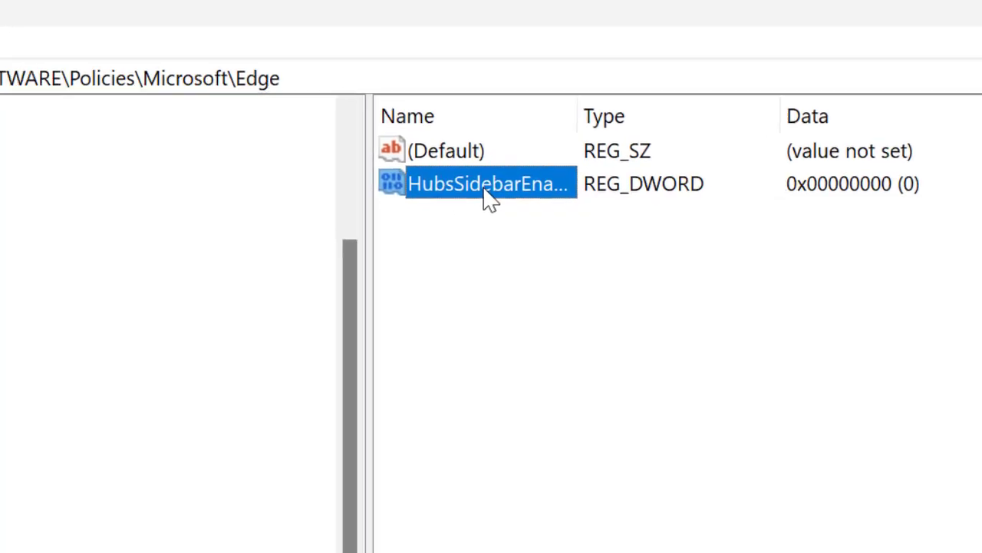
# Confirm HubsSidebarEnabled's value data as 0, collapse the tree, and close Registry Editor
pyautogui.doubleClick(421, 198)
pyautogui.click(64, 274)
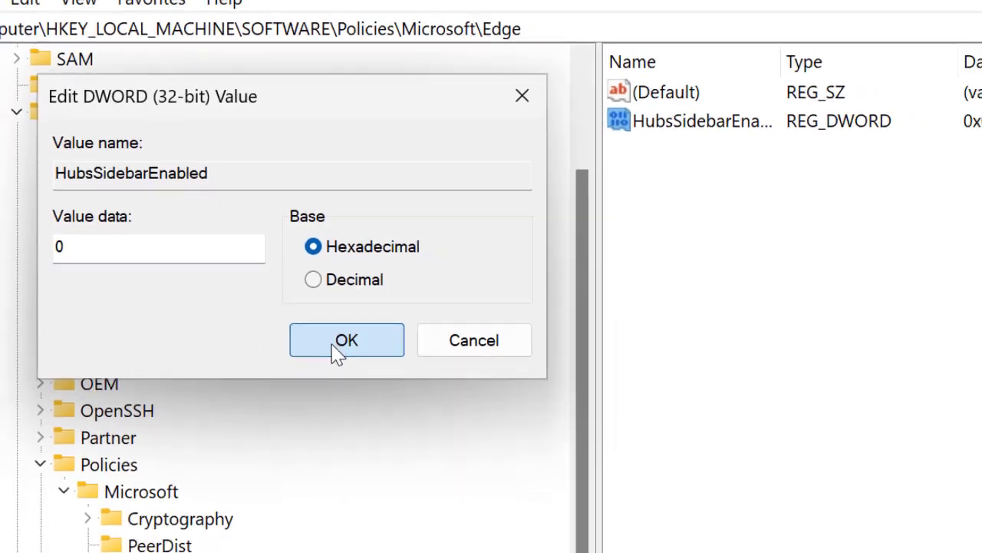
pyautogui.click(378, 388)
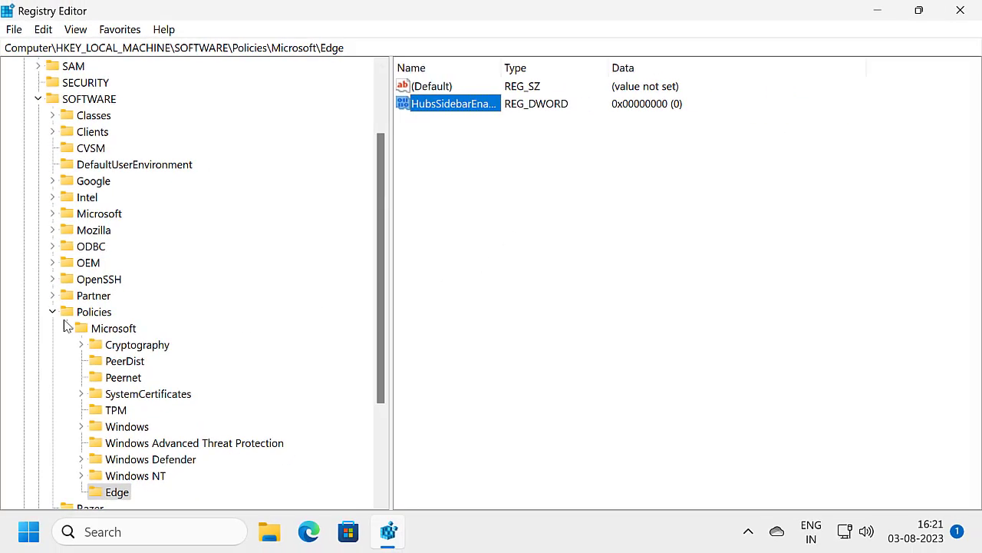
pyautogui.click(68, 330)
pyautogui.press('Left')
pyautogui.press('Left')
pyautogui.press('Left')
pyautogui.press('Left')
pyautogui.press('Left')
pyautogui.press('Left')
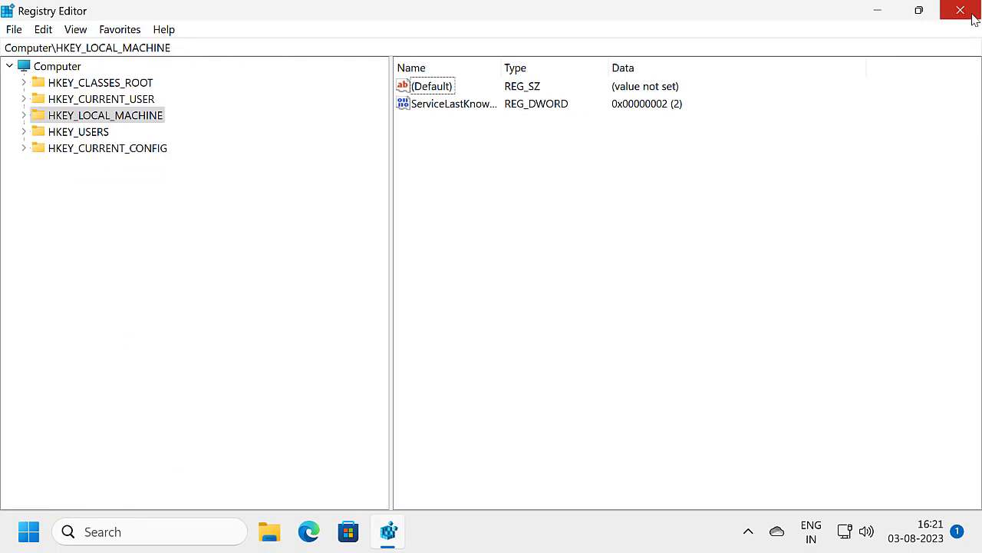
pyautogui.click(960, 11)
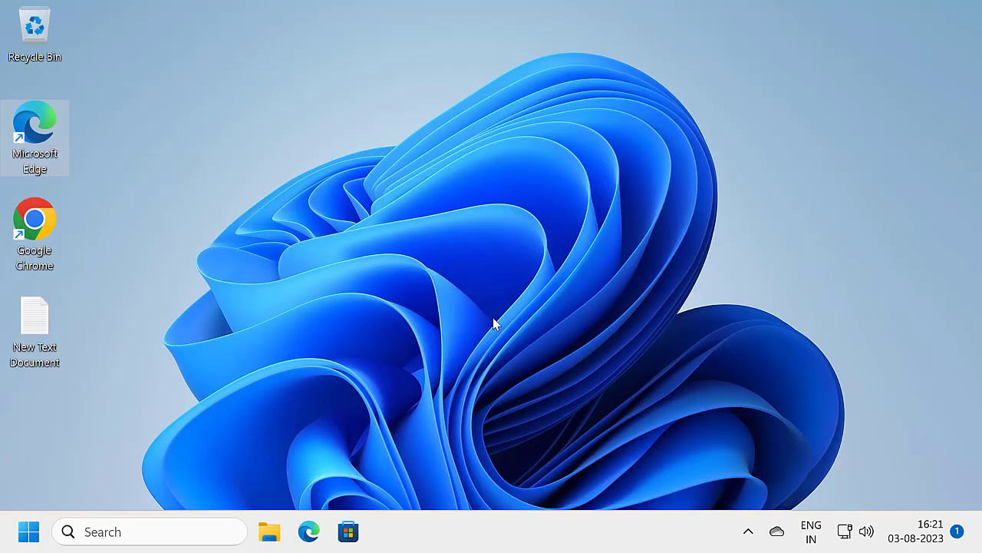
# Launch Edge, load edge://policy, reload policies to verify HubsSidebarEnabled is false, then close Edge
pyautogui.doubleClick(36, 164)
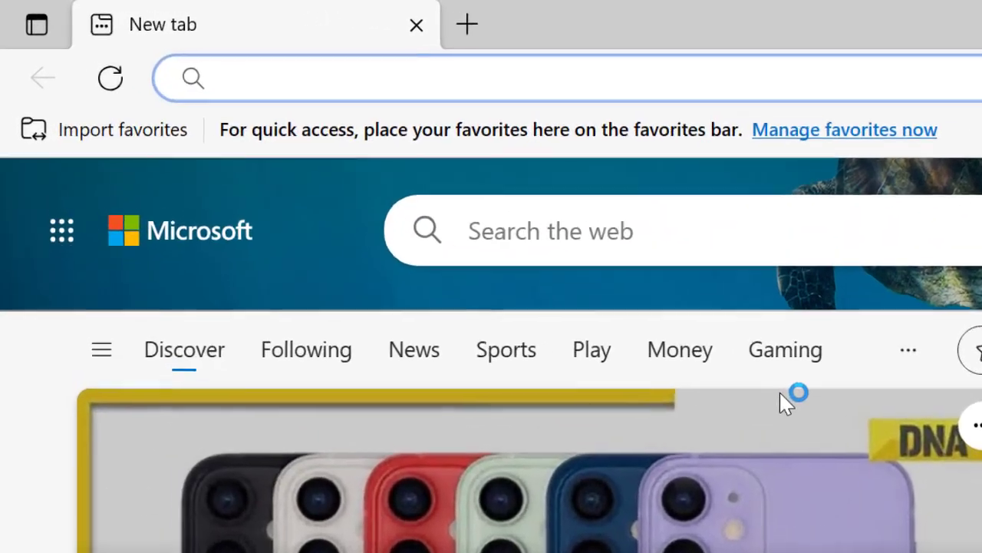
pyautogui.write('edge')
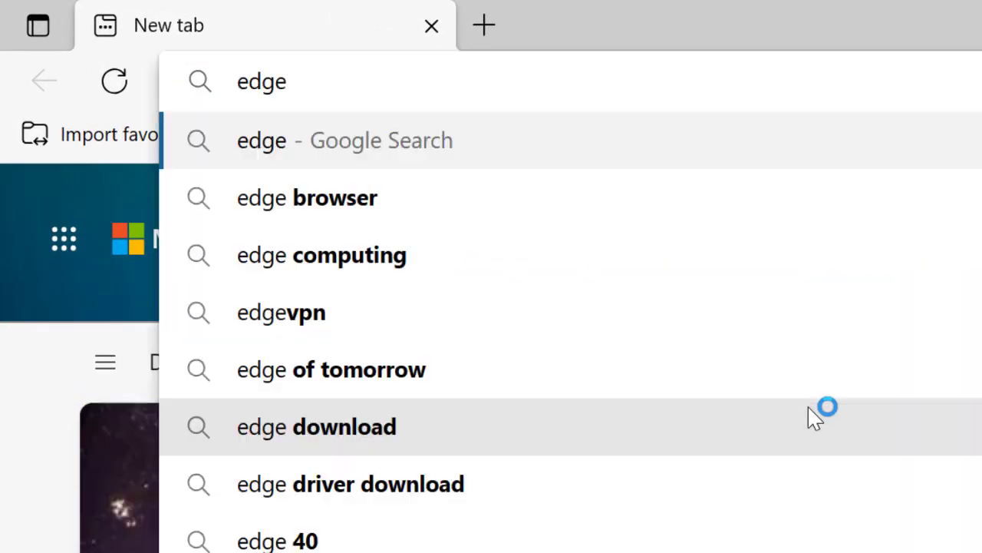
pyautogui.write('://')
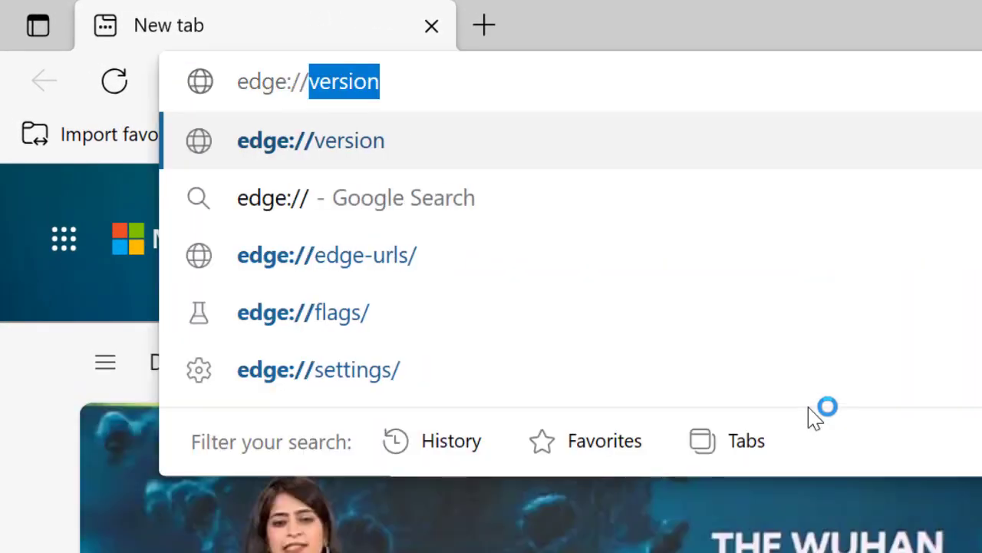
pyautogui.write('polic')
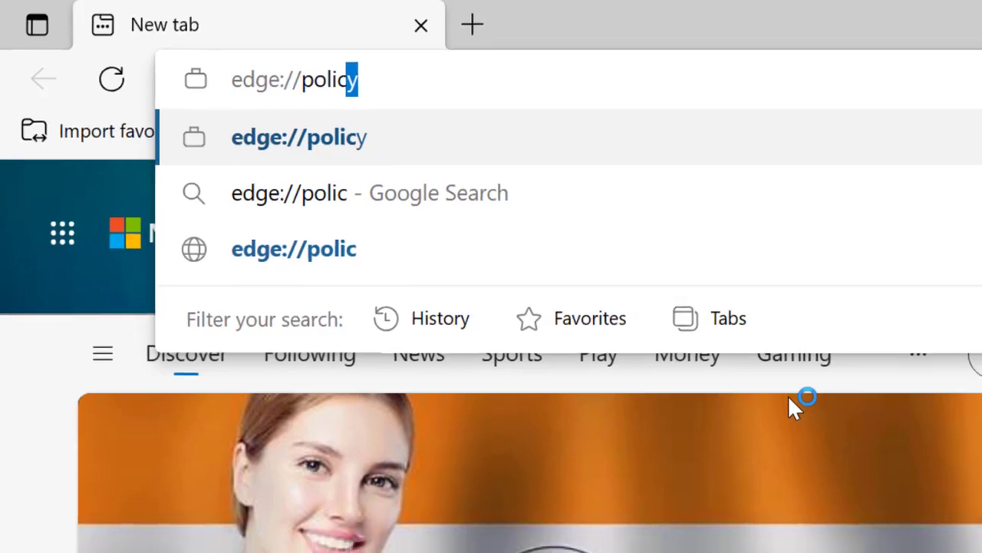
pyautogui.write('y')
pyautogui.press('Return')
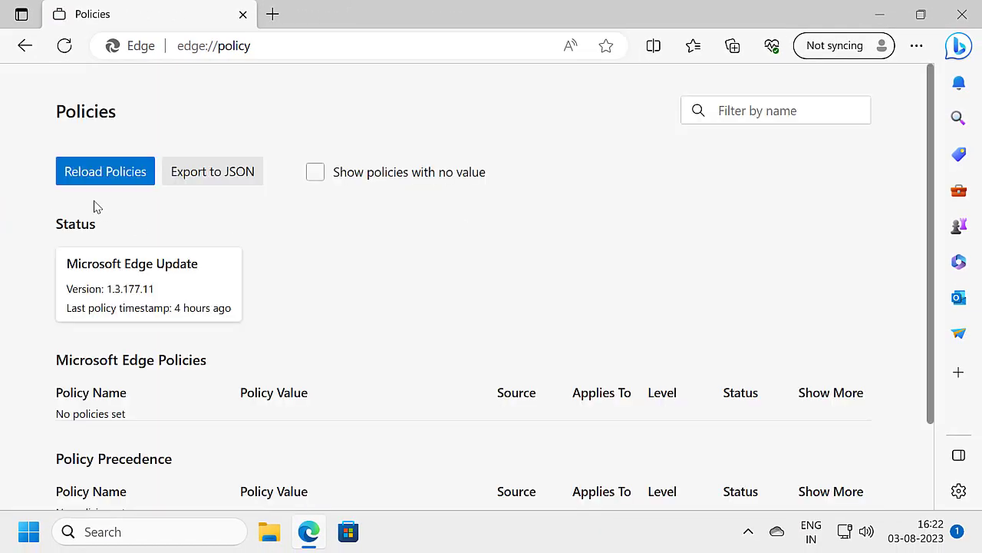
pyautogui.click(97, 184)
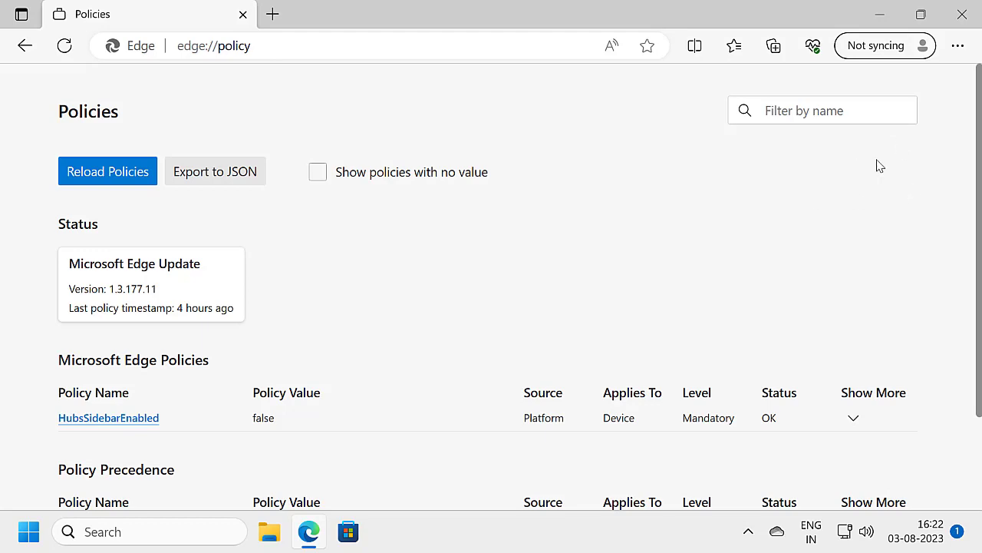
pyautogui.click(965, 20)
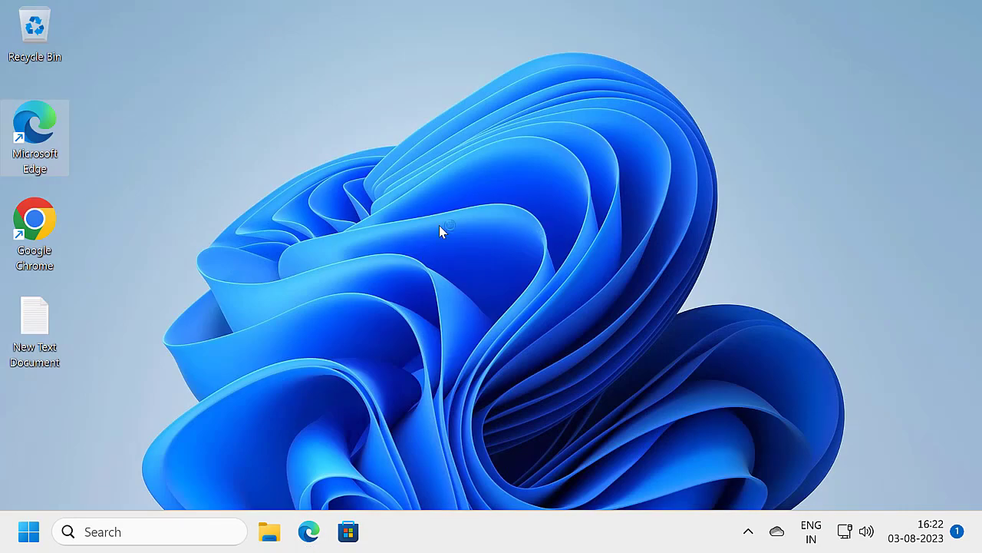